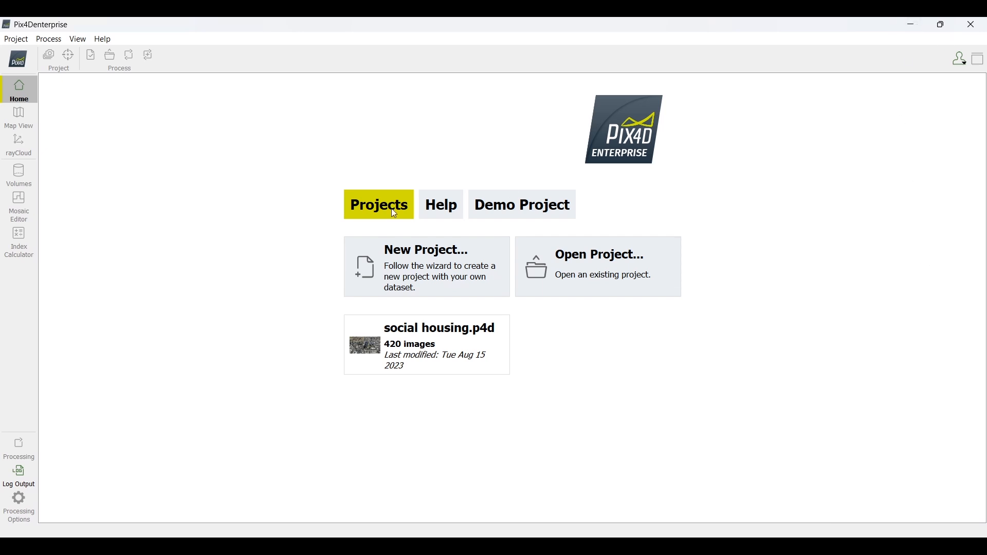
# Step: Start a new project named FOOTSCRAY MODEL, stored in D:/SWINBURNE/DMC/FOOTSCRAY SITE, with New Project as its type
pyautogui.click(407, 253)
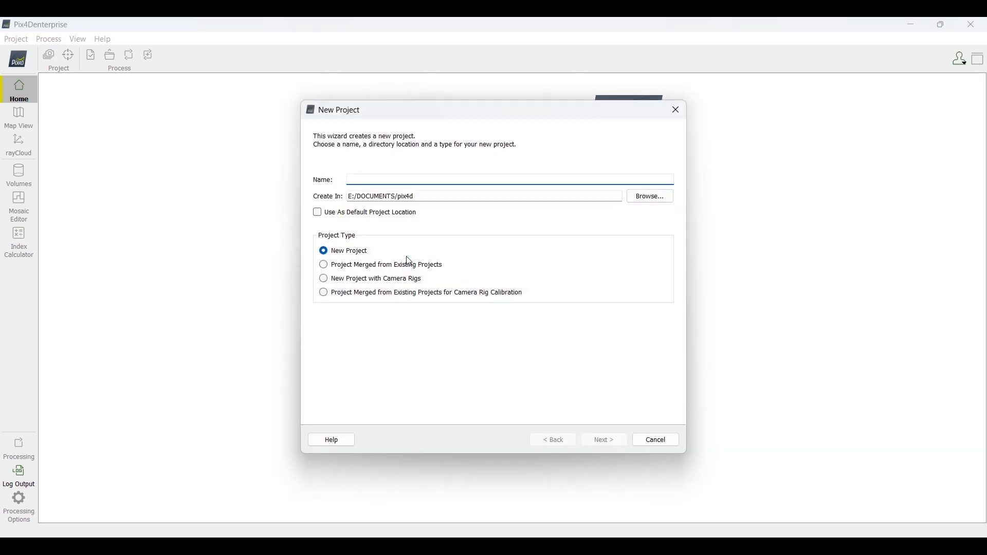
pyautogui.write('FOOTSCRAY MODEL')
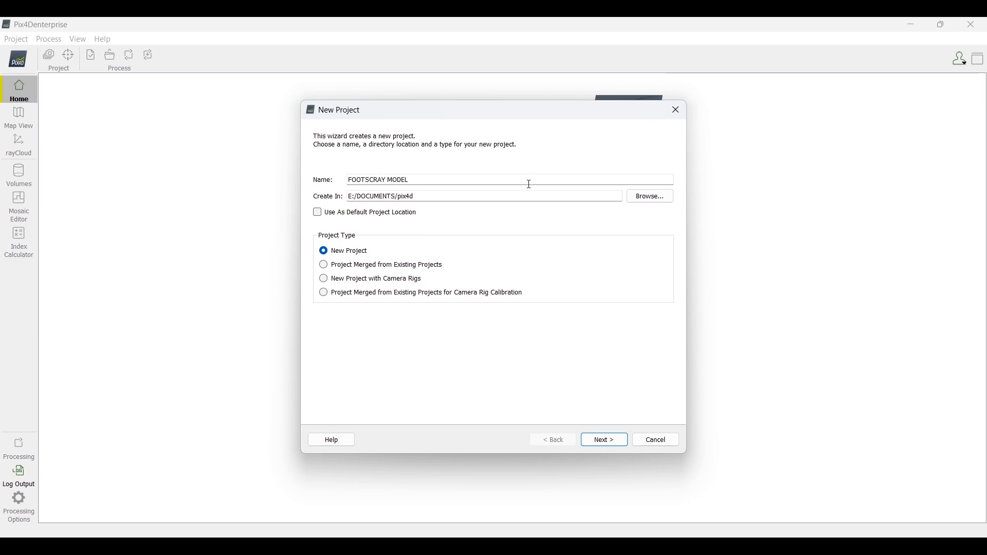
pyautogui.click(650, 197)
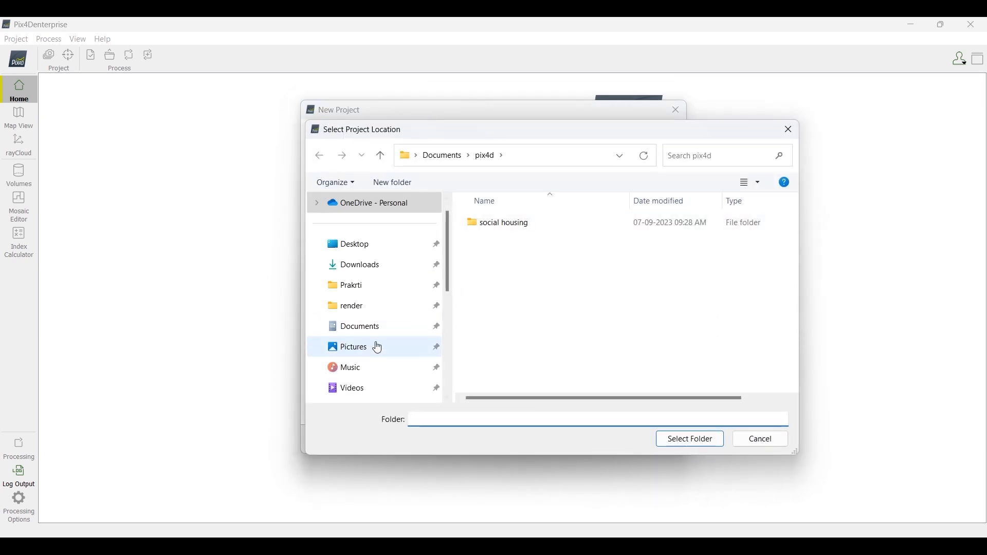
pyautogui.scroll(-2, 378, 349)
pyautogui.click(388, 307)
pyautogui.click(695, 444)
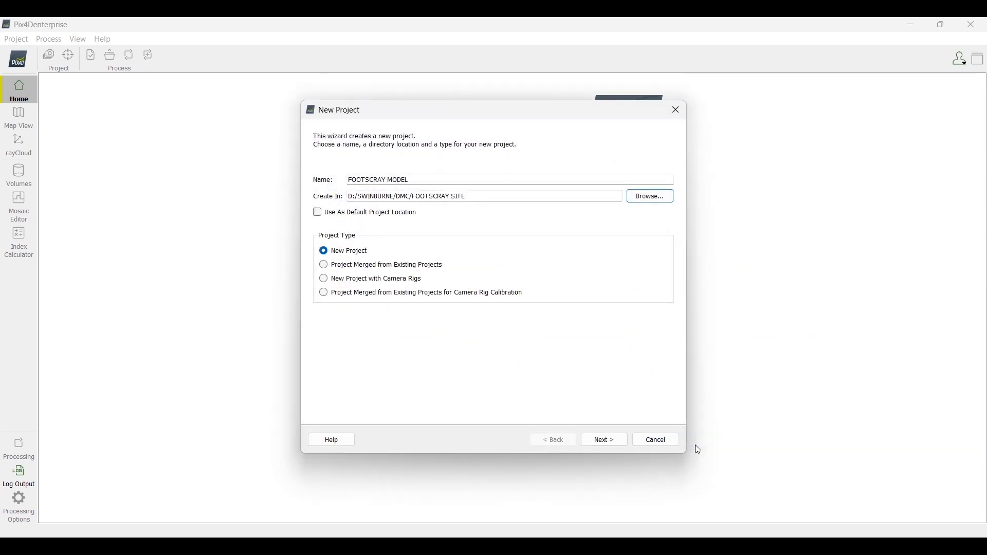
pyautogui.click(612, 442)
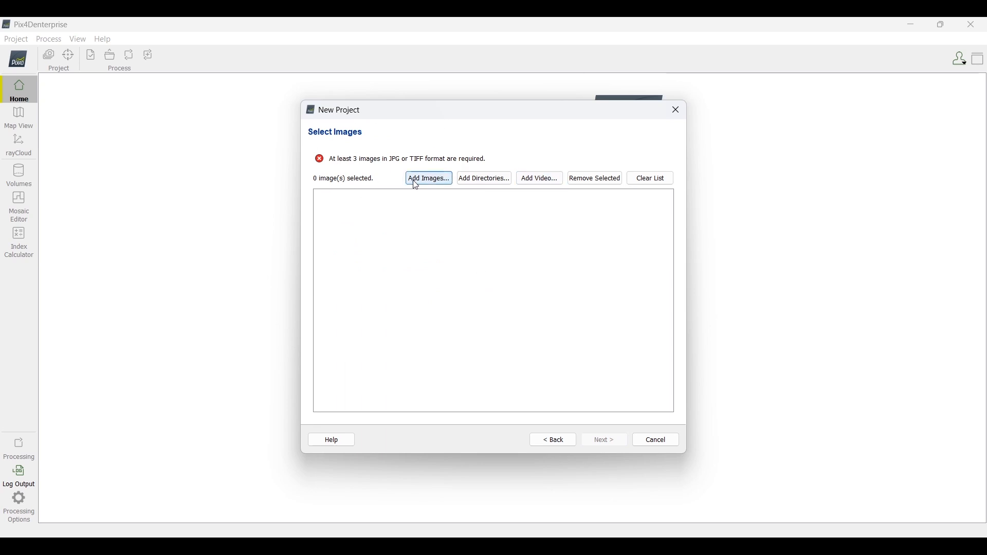
# Step: Add the video street view.m4v as the image source, extracting one image every 15 frames
pyautogui.click(554, 181)
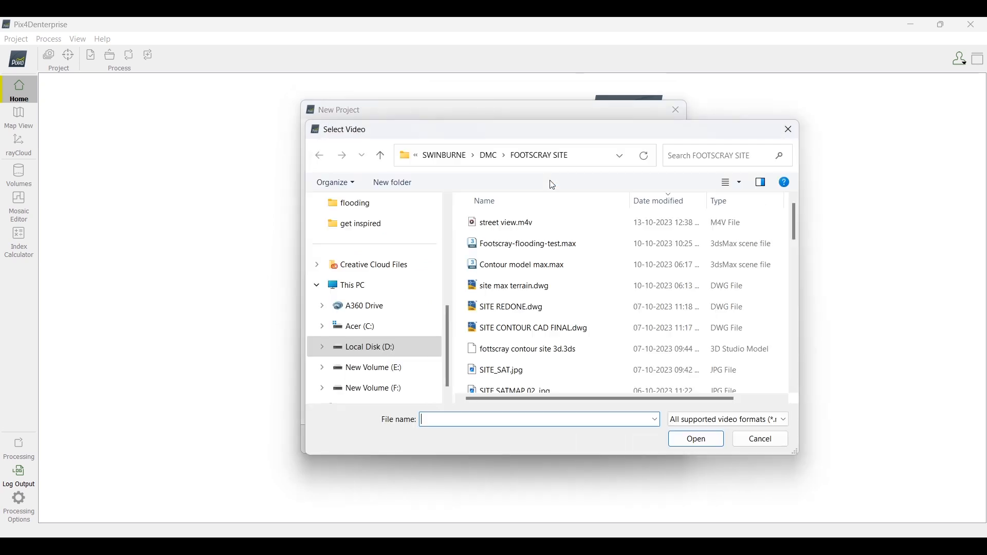
pyautogui.click(526, 224)
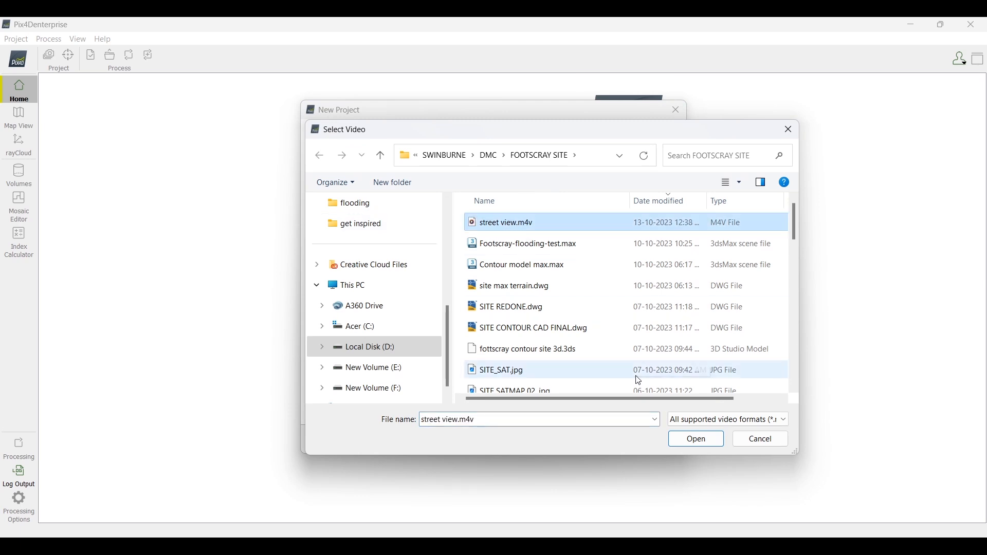
pyautogui.click(699, 440)
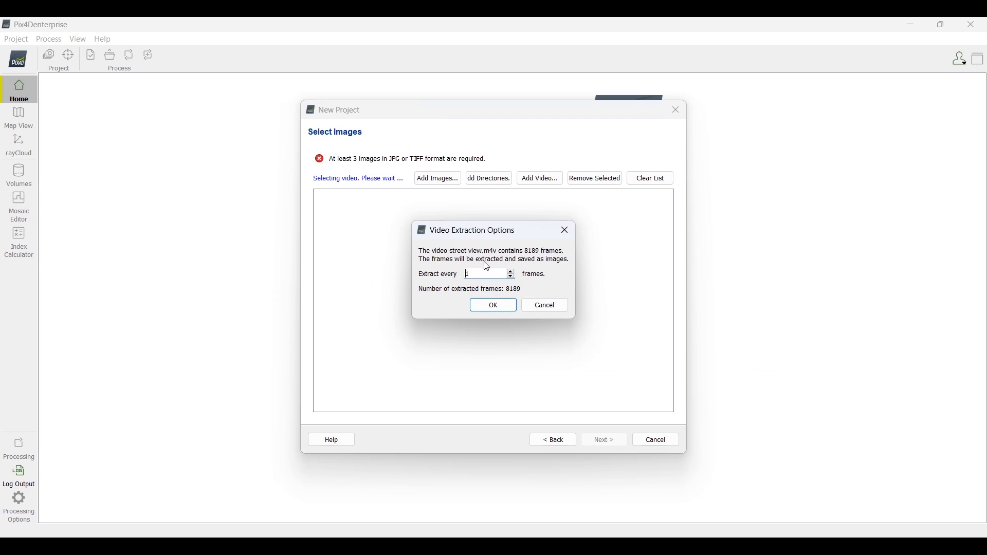
pyautogui.moveTo(478, 275); pyautogui.dragTo(438, 283)
pyautogui.write('24')
pyautogui.write('15')
pyautogui.click(492, 309)
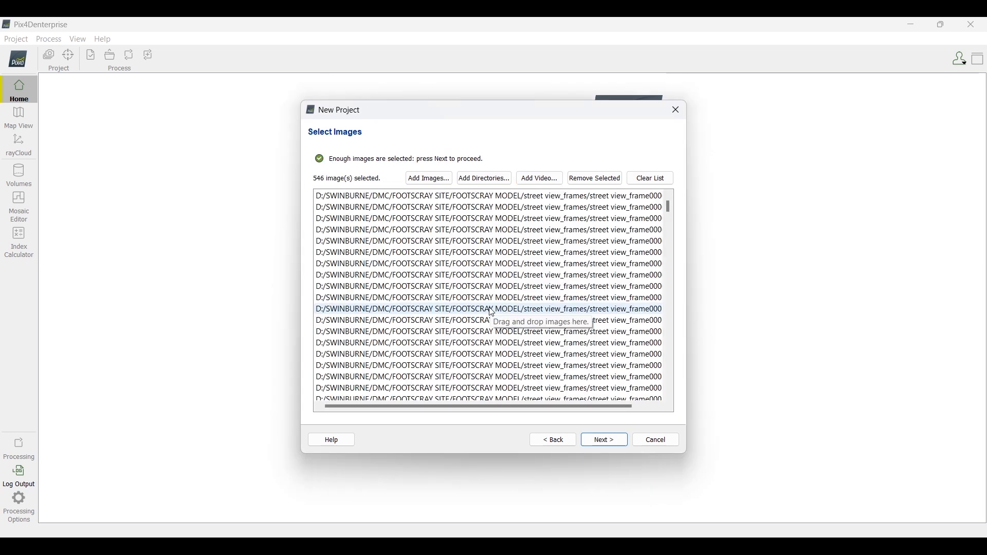
# Step: Look through the list of extracted frames and accept them as the project's images
pyautogui.scroll(-5, 501, 306)
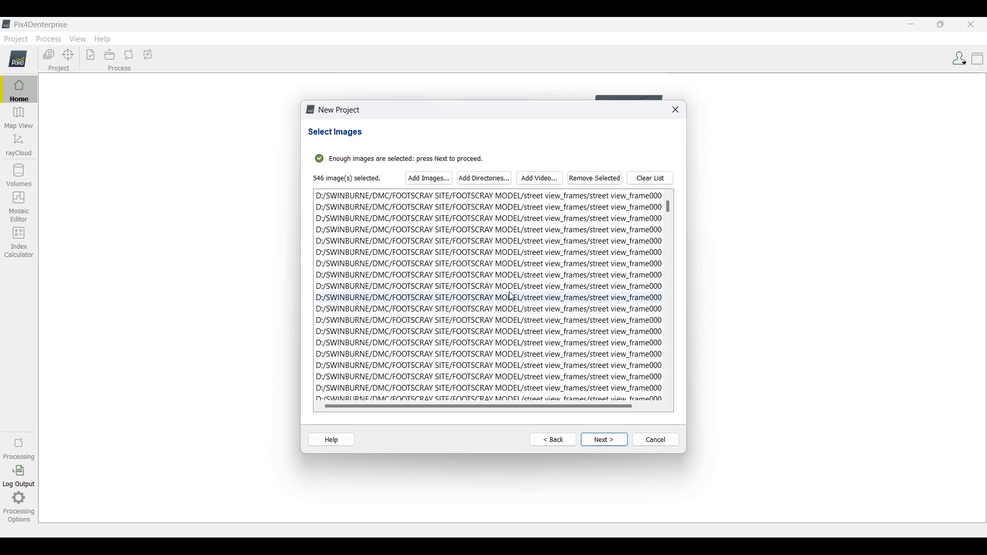
pyautogui.scroll(-12, 510, 294)
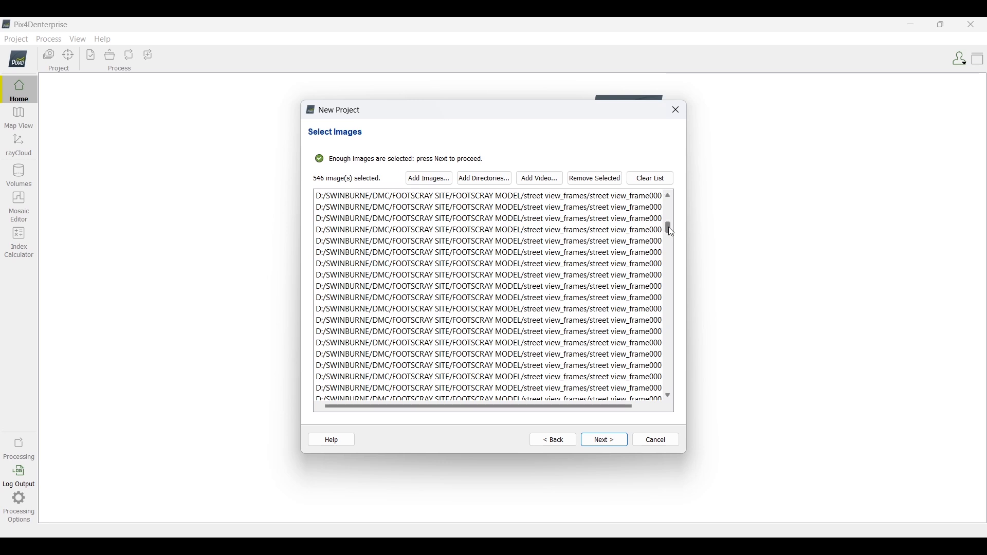
pyautogui.moveTo(670, 309); pyautogui.dragTo(684, 208)
pyautogui.scroll(-5, 559, 324)
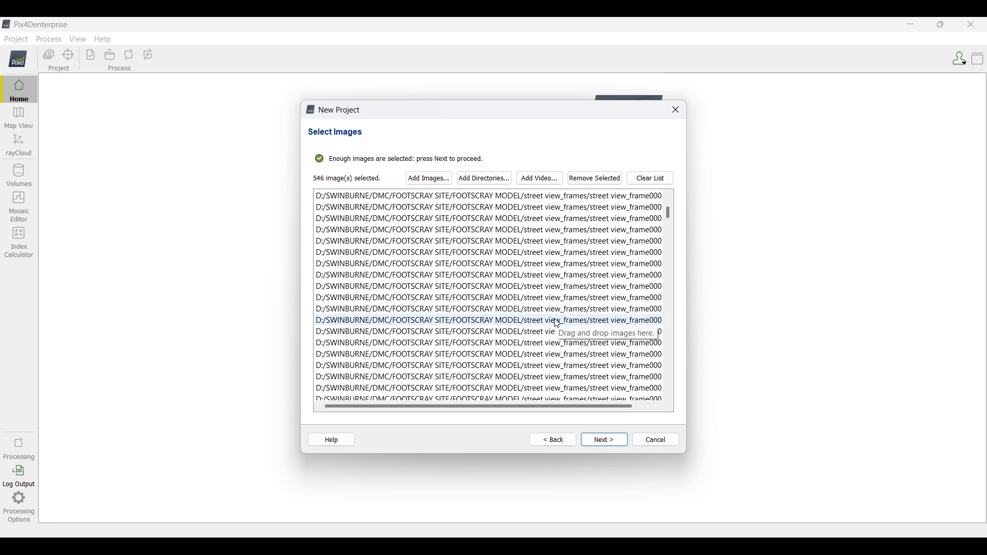
pyautogui.click(606, 442)
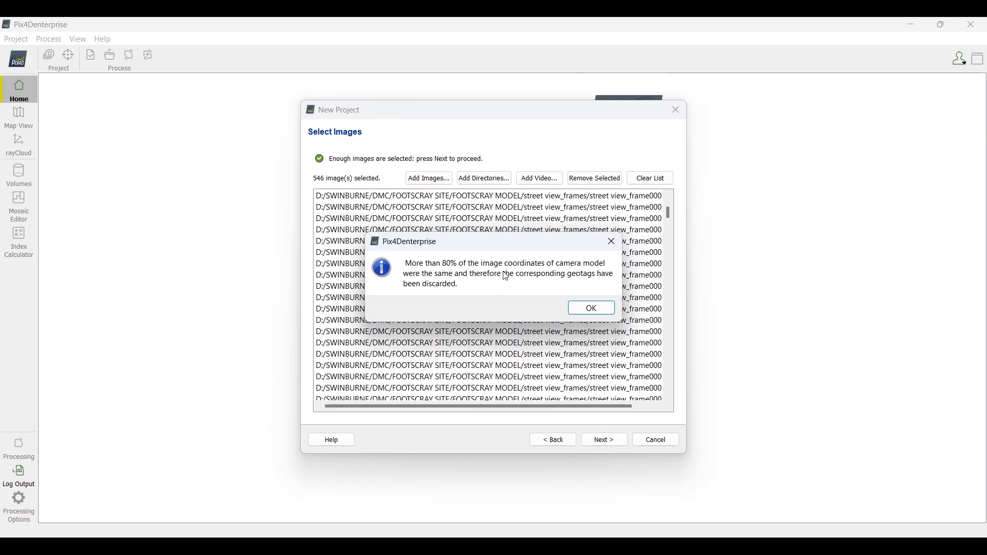
pyautogui.click(593, 310)
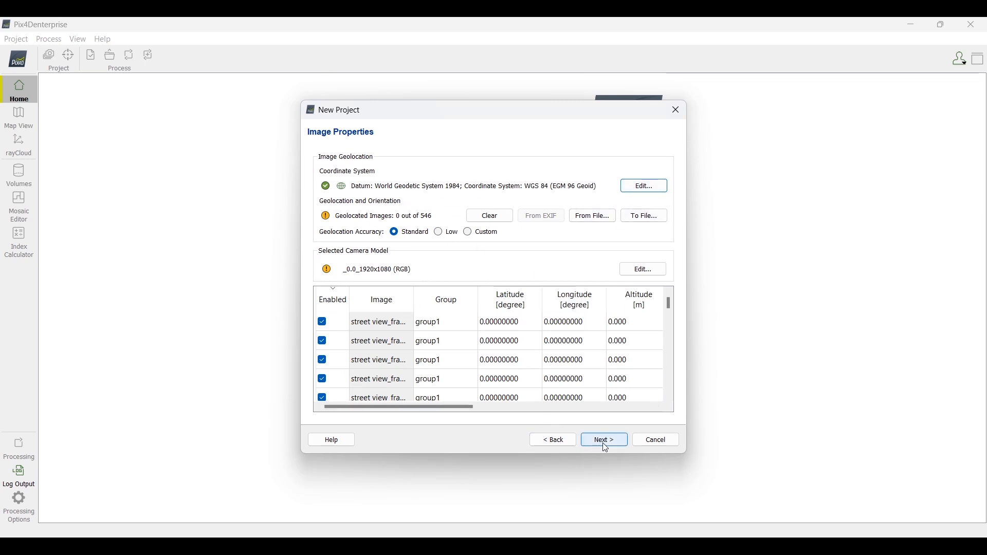
# Step: Accept the default image properties without geolocation and the arbitrary output coordinate system in metres
pyautogui.moveTo(670, 307)
pyautogui.mouseDown()
pyautogui.moveTo(672, 356)
pyautogui.moveTo(662, 291)
pyautogui.mouseUp()
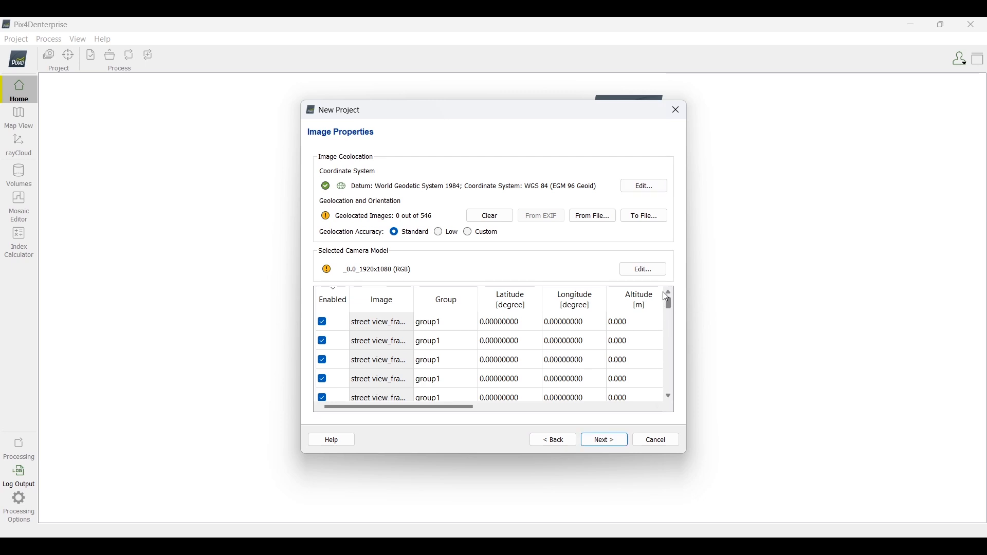
pyautogui.click(615, 444)
pyautogui.click(595, 310)
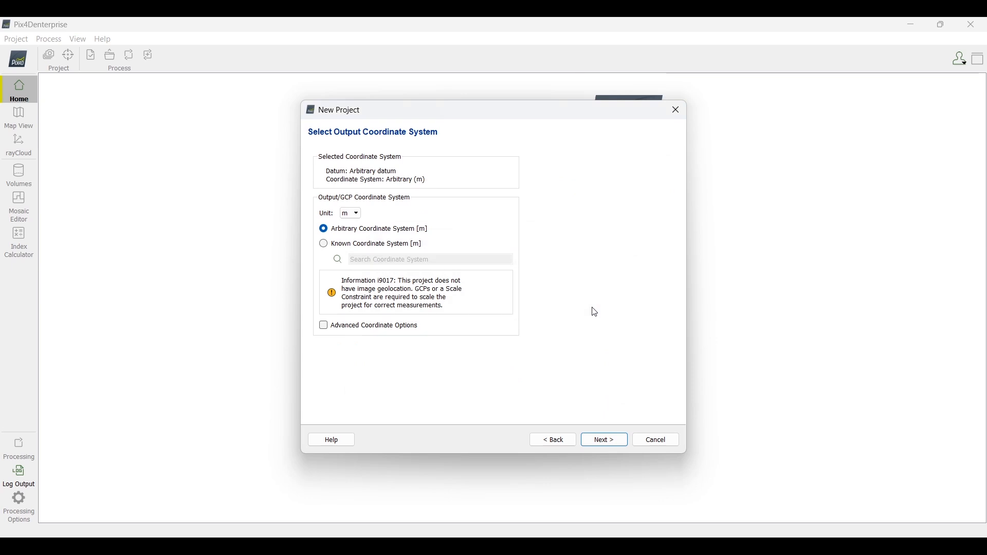
pyautogui.click(607, 441)
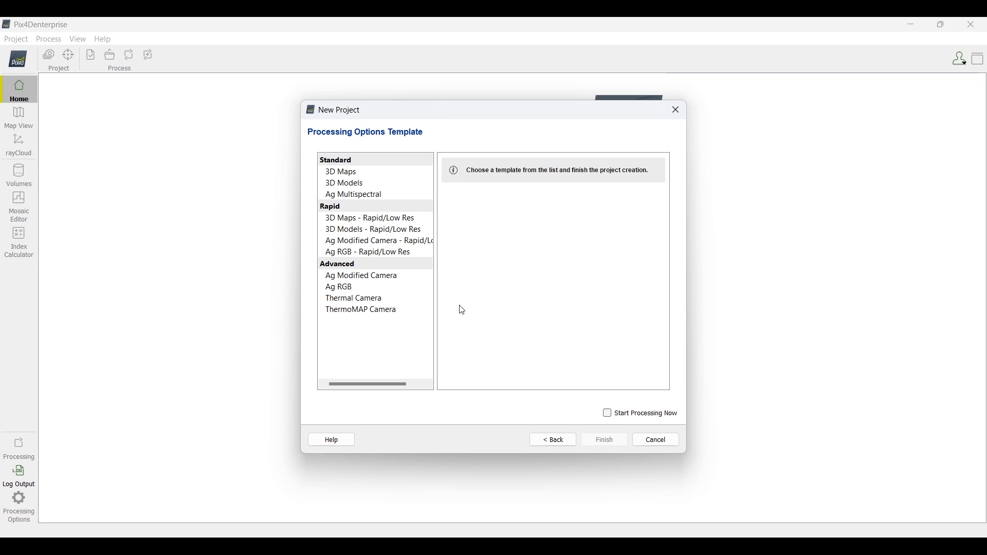
# Step: Compare the standard and rapid processing templates by their quality, processing speed, recommended input images and generated outputs
pyautogui.click(338, 173)
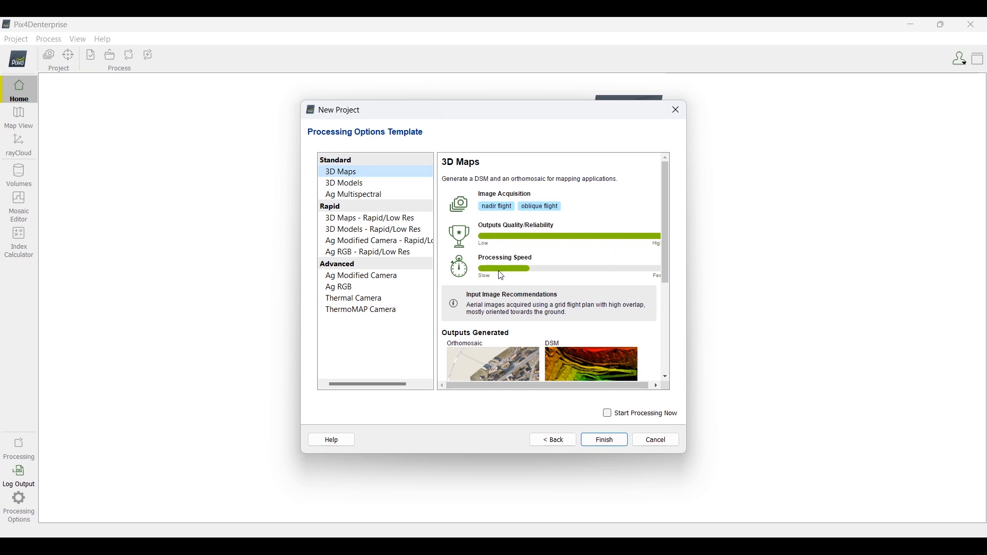
pyautogui.click(353, 185)
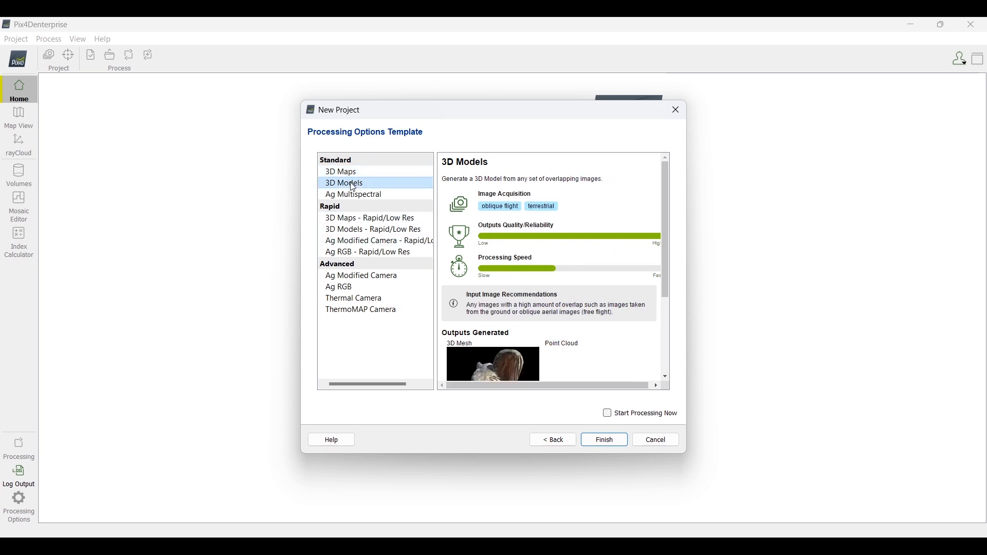
pyautogui.scroll(-2, 588, 290)
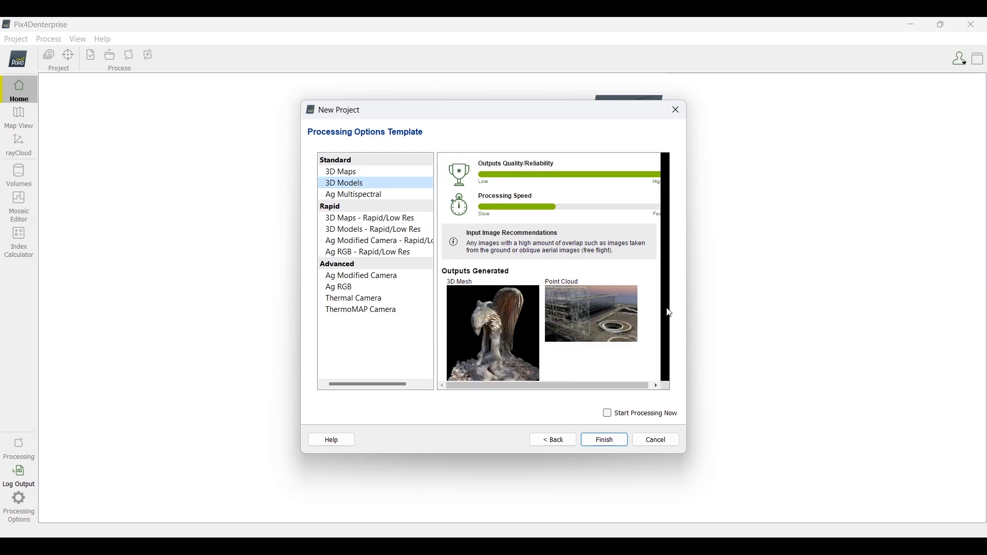
pyautogui.scroll(1, 603, 298)
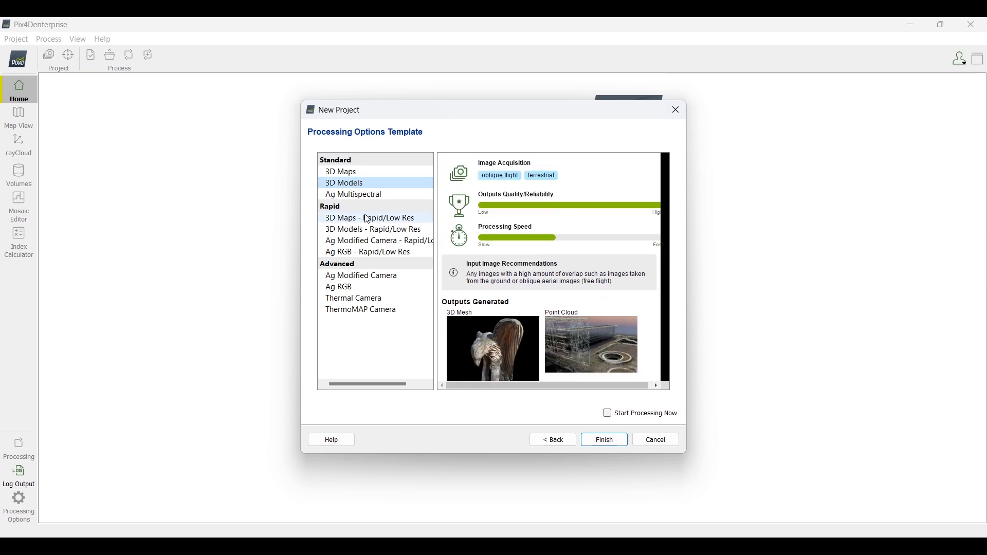
pyautogui.click(360, 195)
pyautogui.scroll(-6, 585, 314)
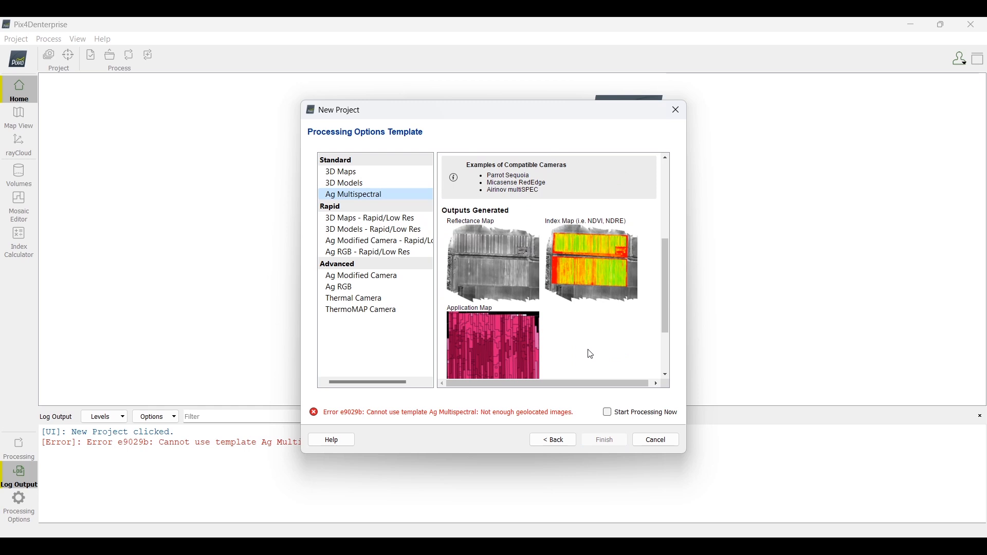
pyautogui.scroll(6, 595, 358)
pyautogui.click(334, 219)
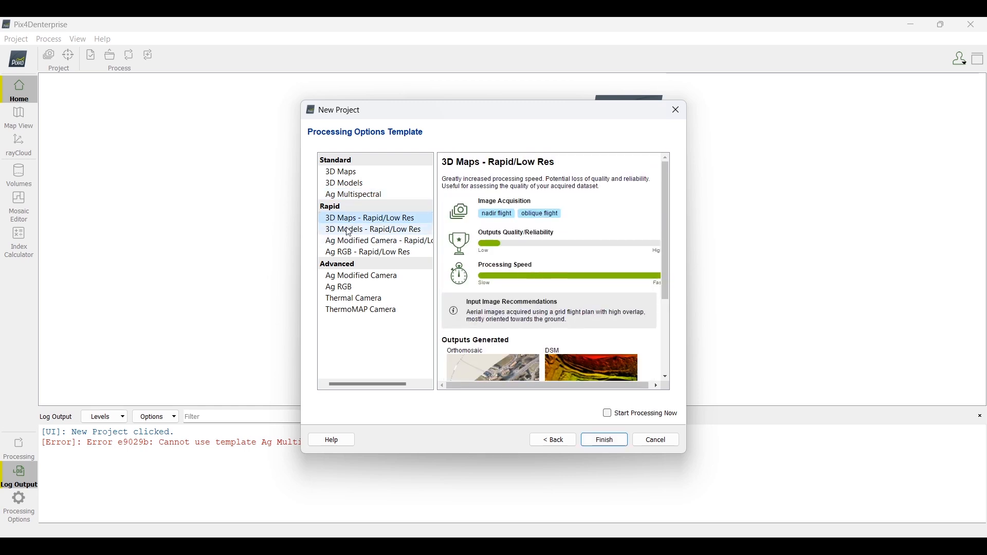
pyautogui.scroll(-3, 589, 268)
pyautogui.scroll(-1, 587, 264)
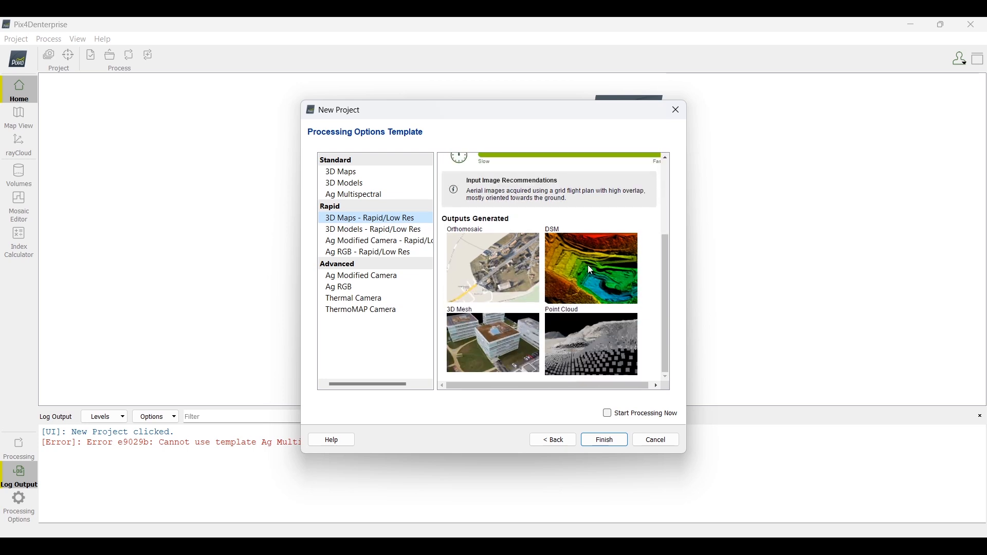
pyautogui.click(370, 230)
pyautogui.click(370, 252)
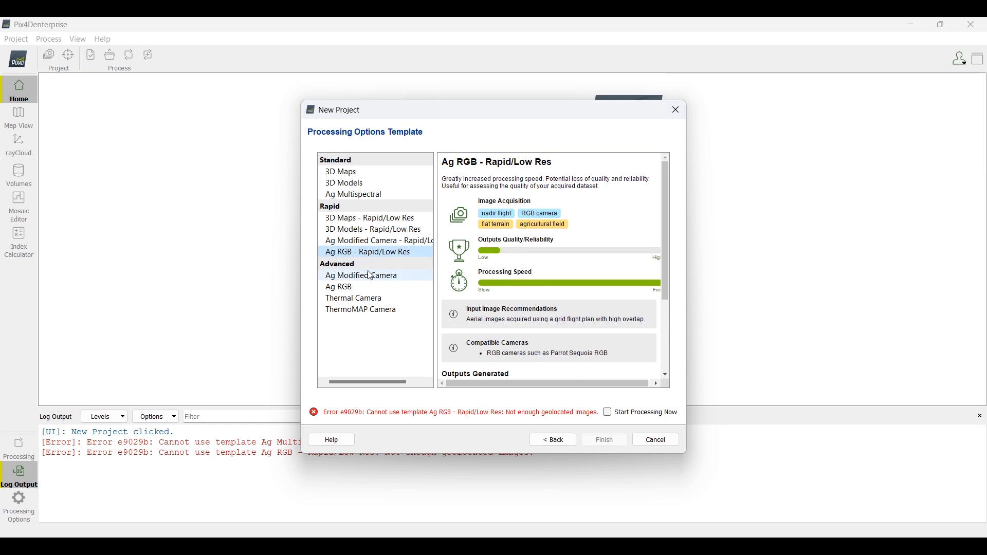
pyautogui.click(370, 184)
# Step: Choose the standard 3D Maps template, finish creating the project and start processing it
pyautogui.click(364, 173)
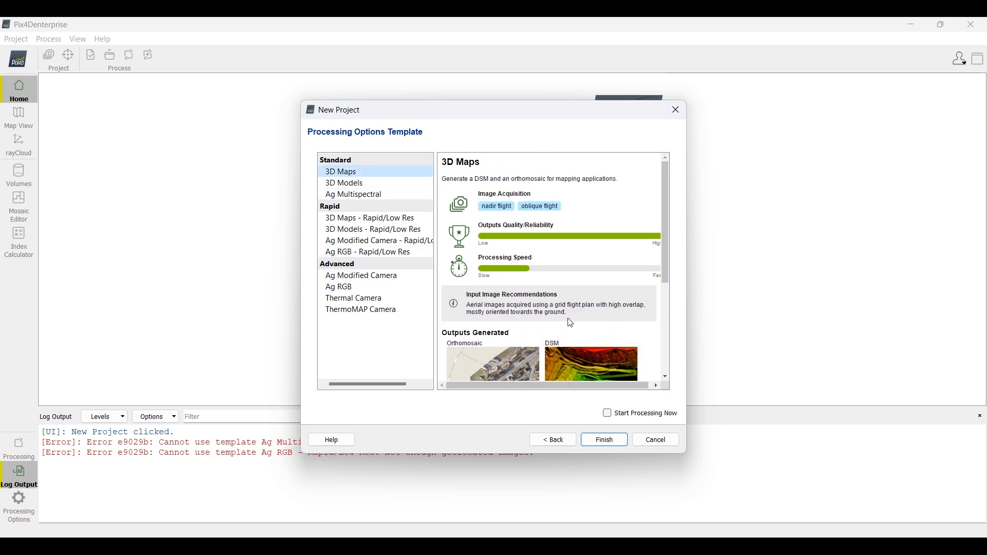
pyautogui.scroll(-5, 571, 324)
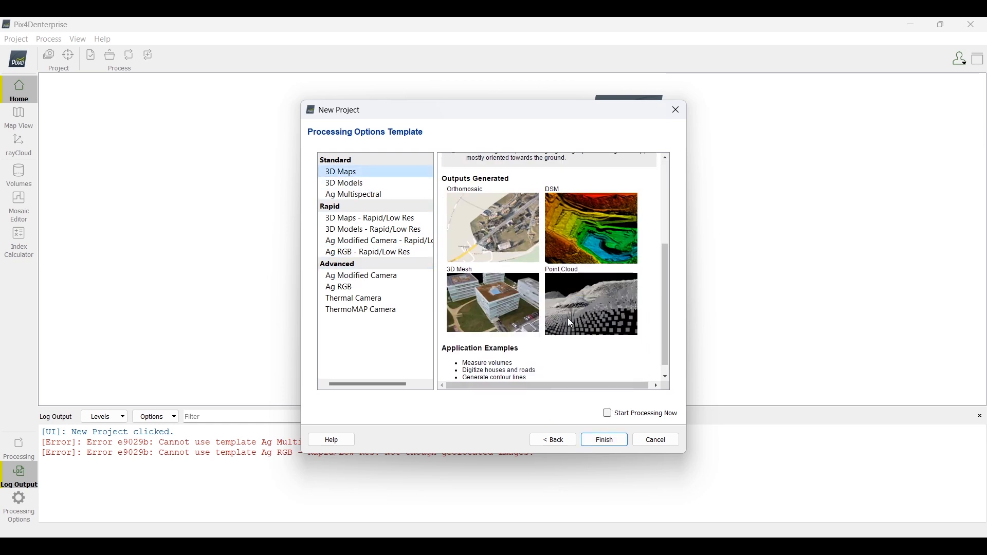
pyautogui.click(606, 443)
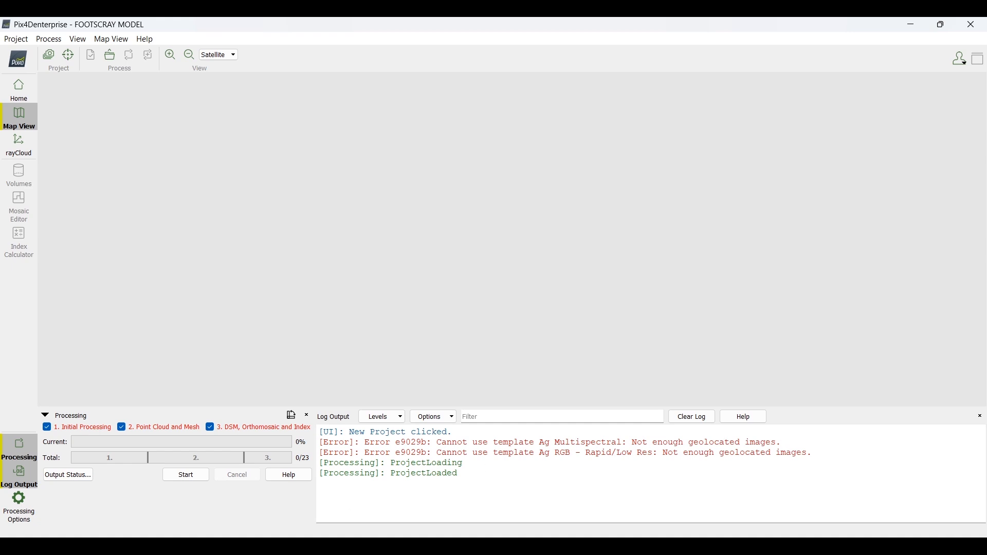
pyautogui.click(178, 474)
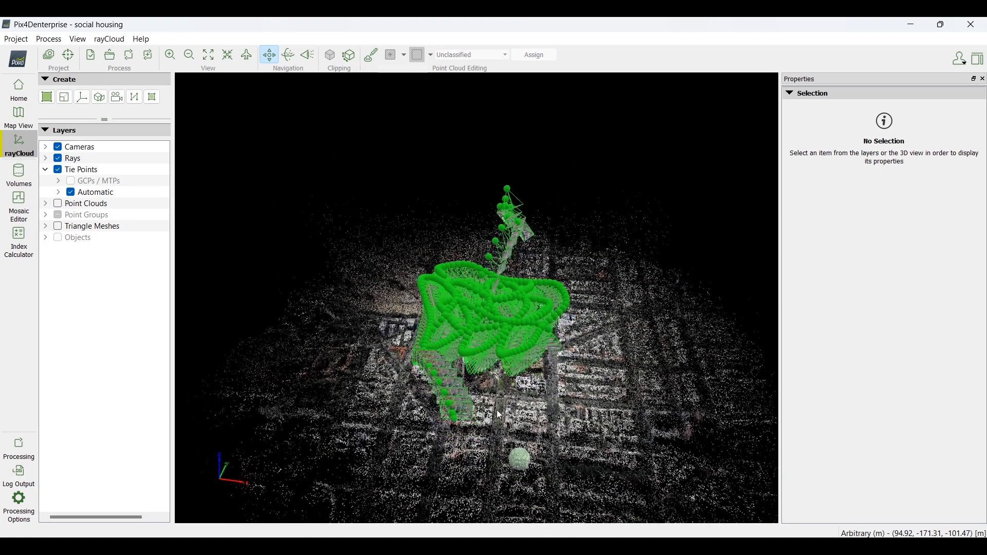
# Step: Examine the camera positions and automatic tie points of the social housing project from several angles and distances
pyautogui.scroll(-2, 499, 414)
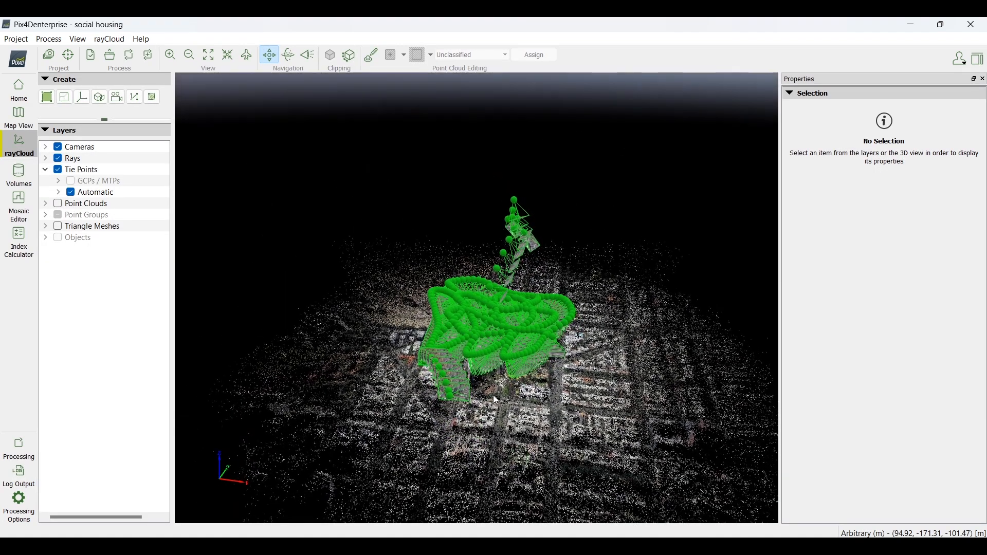
pyautogui.scroll(-2, 487, 332)
pyautogui.moveTo(486, 332); pyautogui.dragTo(663, 210)
pyautogui.moveTo(632, 246); pyautogui.dragTo(650, 249)
pyautogui.scroll(-10, 649, 249)
pyautogui.moveTo(492, 281); pyautogui.dragTo(645, 303)
pyautogui.scroll(10, 646, 306)
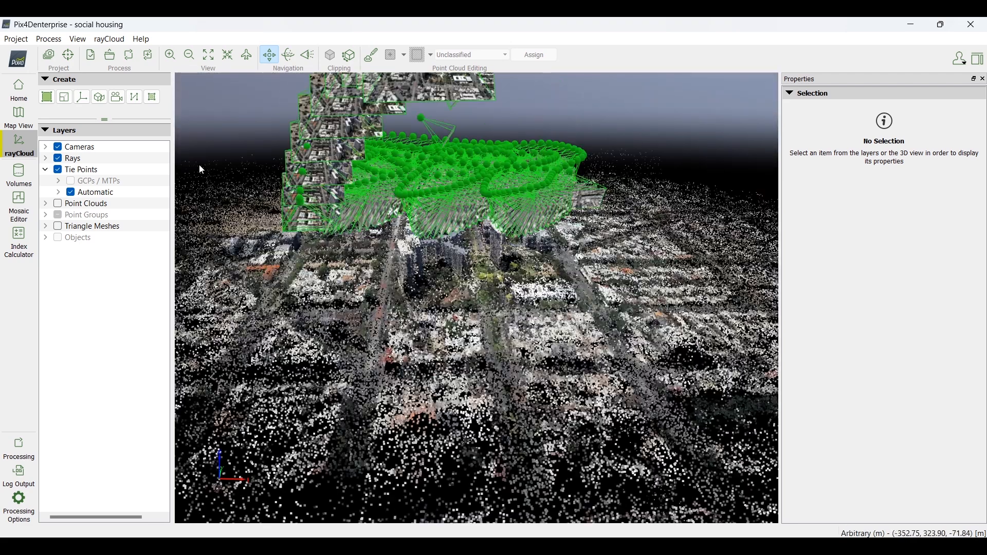
# Step: Turn on the Point Clouds layer and load the densified point cloud of the social housing project
pyautogui.click(47, 206)
pyautogui.click(58, 204)
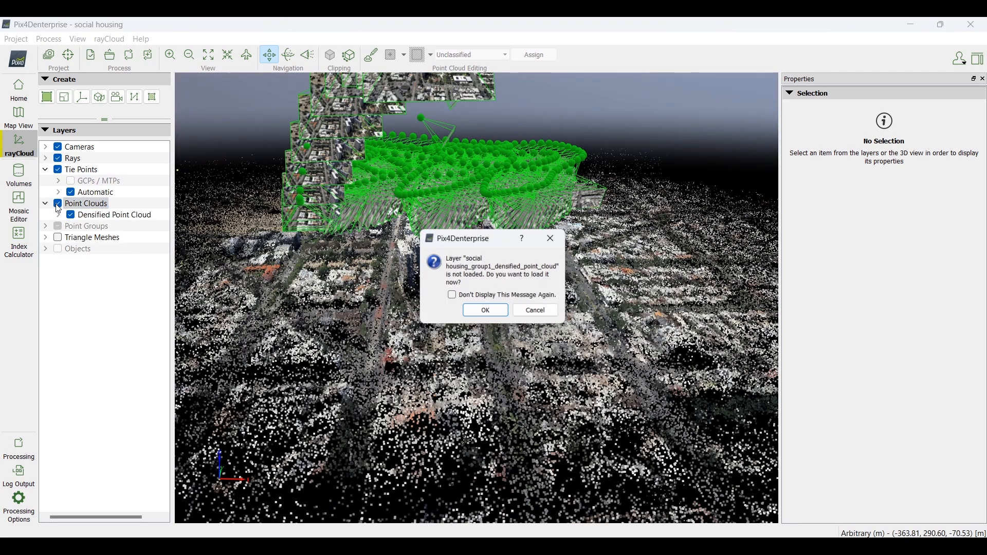
pyautogui.click(504, 312)
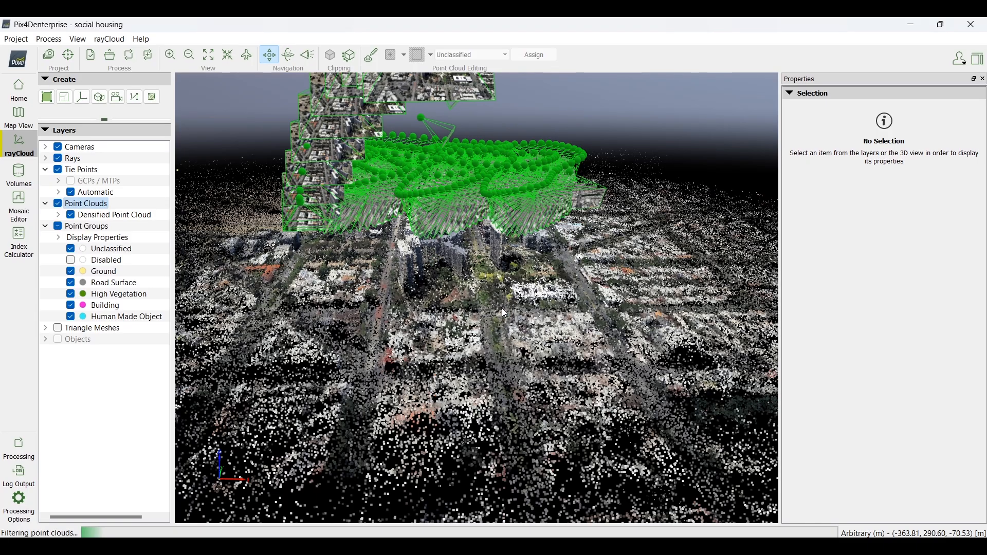
# Step: Inspect the densified point cloud around the high-rise buildings and across the whole site
pyautogui.moveTo(511, 337); pyautogui.dragTo(351, 357, button='middle')
pyautogui.moveTo(350, 357); pyautogui.dragTo(432, 376)
pyautogui.scroll(5, 481, 334)
pyautogui.moveTo(486, 329); pyautogui.dragTo(652, 296)
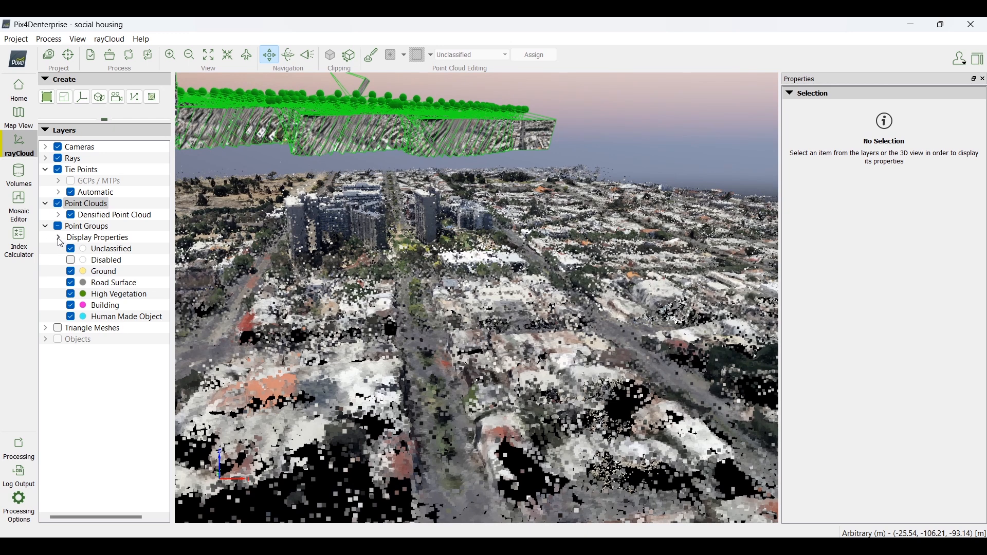
pyautogui.scroll(-5, 472, 289)
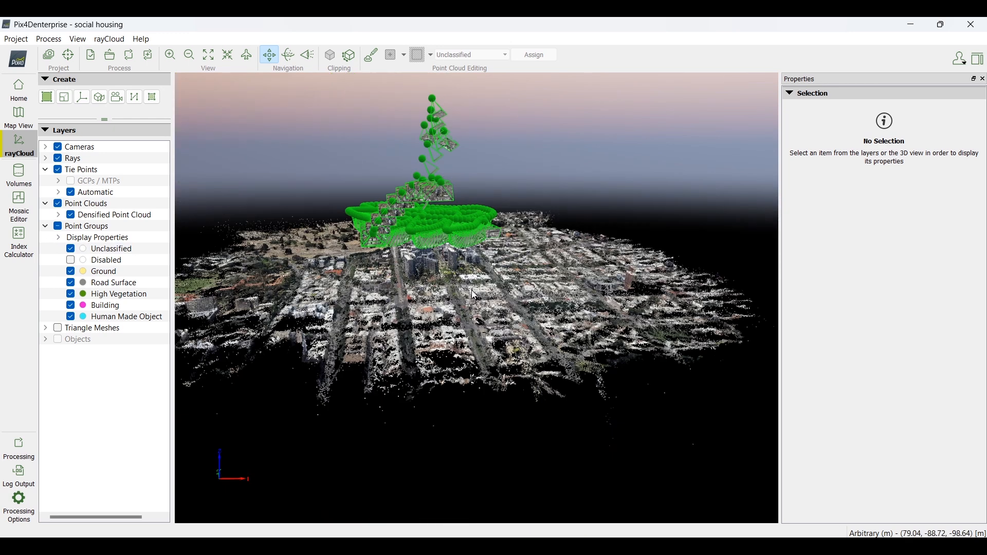
# Step: Turn on the Triangle Meshes layer and load the simplified 3D mesh of the social housing project
pyautogui.click(45, 328)
pyautogui.click(59, 329)
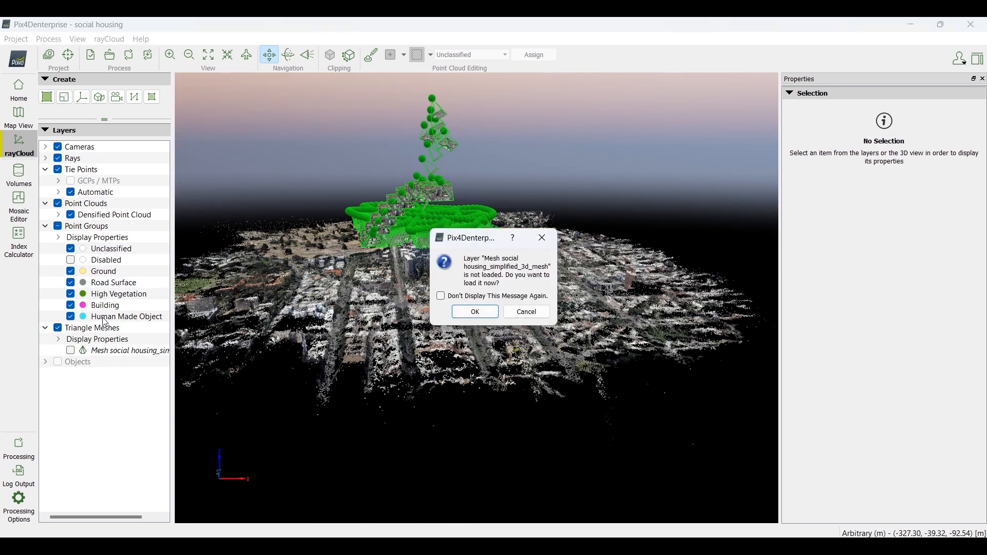
pyautogui.click(472, 312)
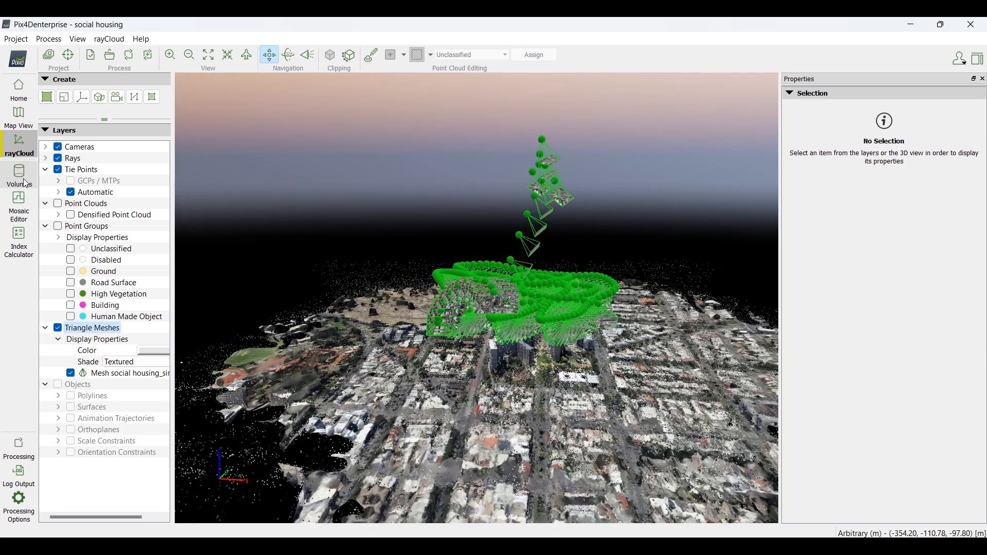
# Step: Examine the site in the Volumes view from several angles and distances, and return to the rayCloud view
pyautogui.click(23, 177)
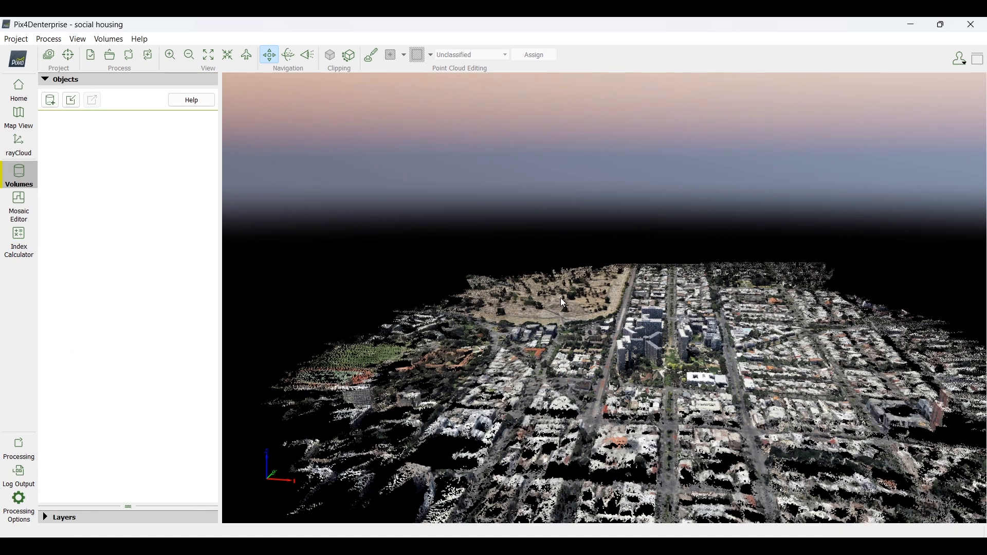
pyautogui.scroll(-3, 514, 267)
pyautogui.scroll(5, 608, 323)
pyautogui.moveTo(608, 323); pyautogui.dragTo(609, 417)
pyautogui.scroll(-5, 599, 396)
pyautogui.moveTo(544, 249); pyautogui.dragTo(746, 314)
pyautogui.scroll(5, 555, 327)
pyautogui.scroll(-5, 662, 298)
pyautogui.scroll(2, 666, 298)
pyautogui.scroll(5, 666, 299)
pyautogui.scroll(3, 721, 218)
pyautogui.scroll(-5, 734, 287)
pyautogui.scroll(5, 745, 313)
pyautogui.scroll(-5, 747, 314)
pyautogui.click(18, 145)
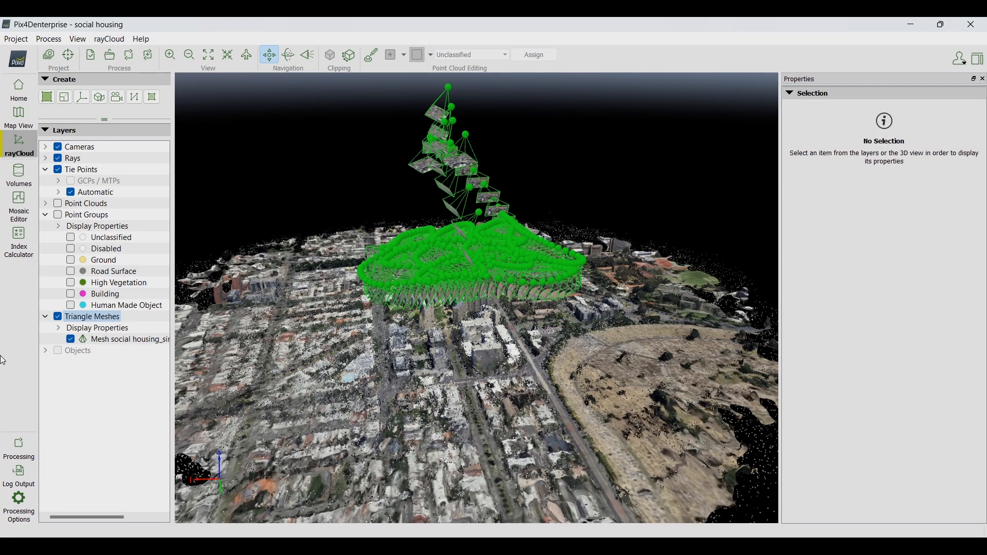
# Step: Open the processing options and review the three processing stages, including the 3D textured mesh resolution and export settings
pyautogui.click(22, 515)
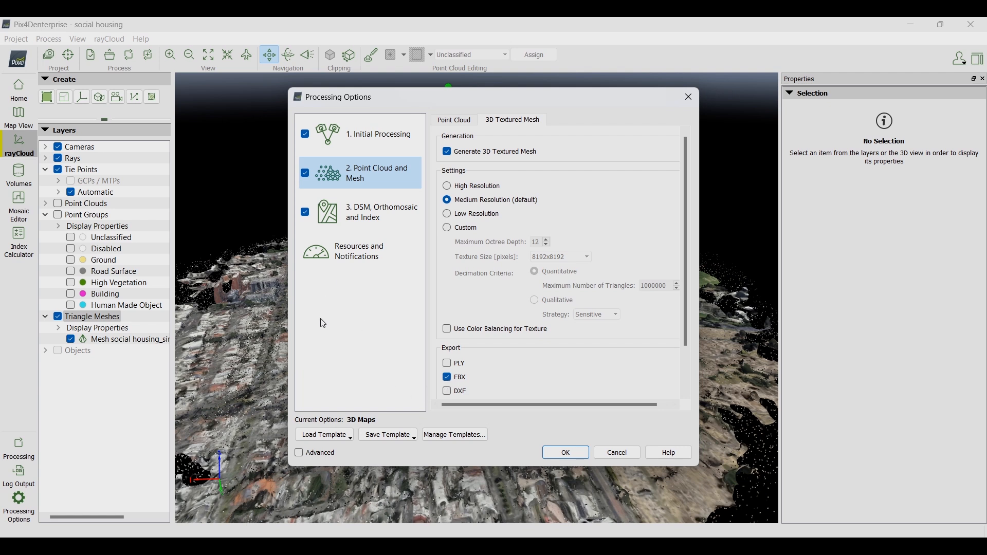
pyautogui.click(381, 218)
pyautogui.click(380, 176)
pyautogui.scroll(-1, 501, 292)
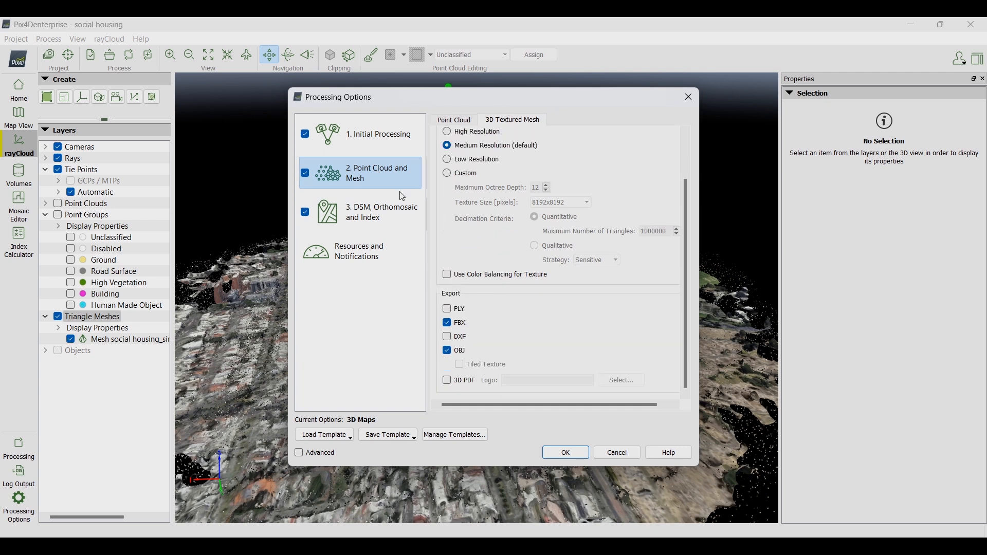
pyautogui.click(378, 135)
pyautogui.click(391, 181)
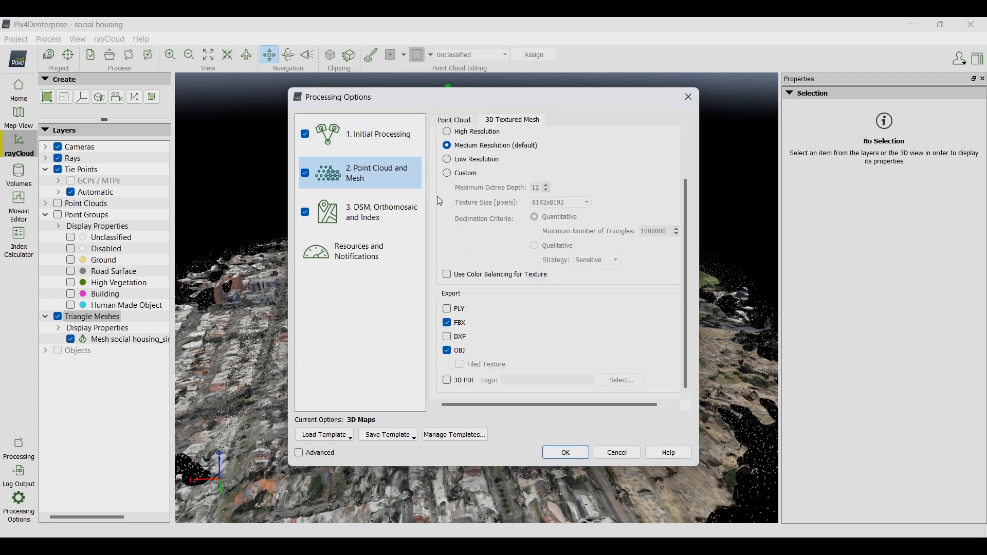
# Step: Adjust the 3D textured mesh export formats so that only OBJ is selected
pyautogui.click(447, 338)
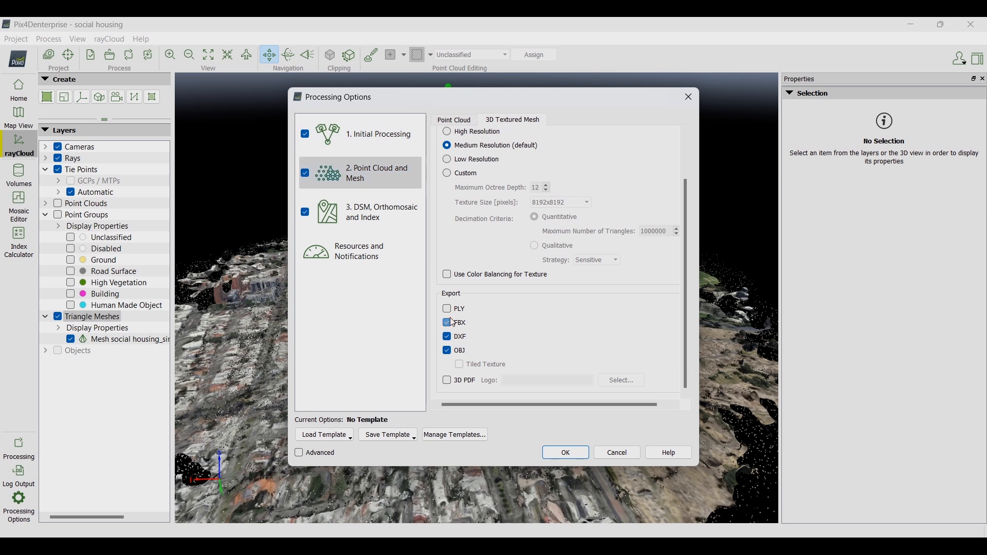
pyautogui.click(448, 323)
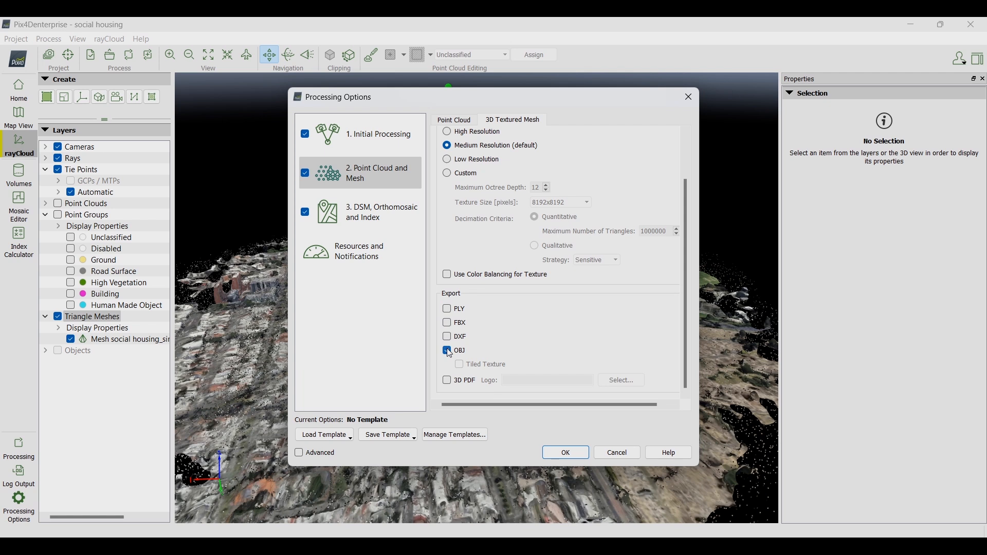